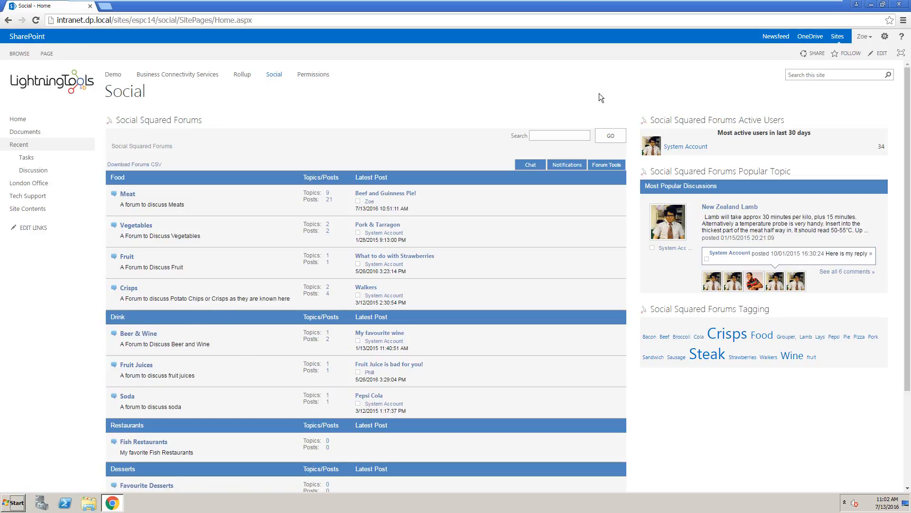
Open the list of forums in the Drink forum group from the site's Social Squared forum settings
left_click(885, 37)
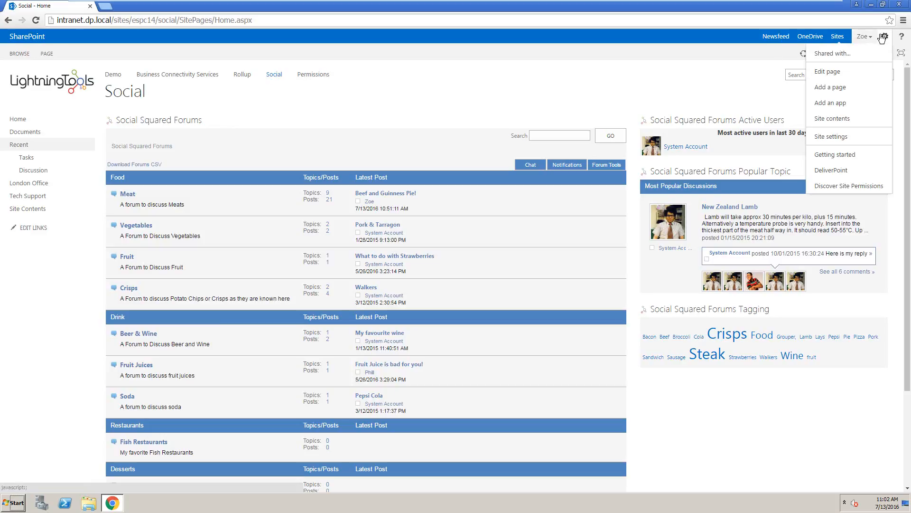
left_click(863, 139)
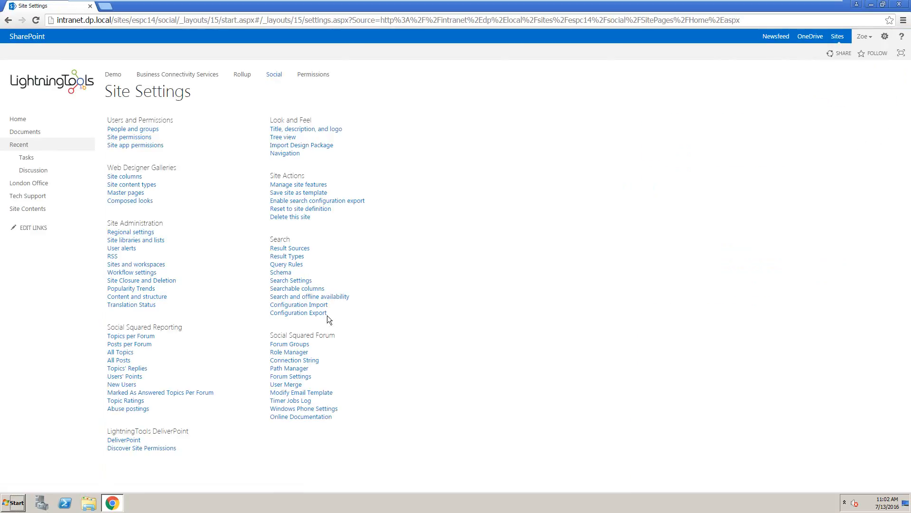
left_click(290, 345)
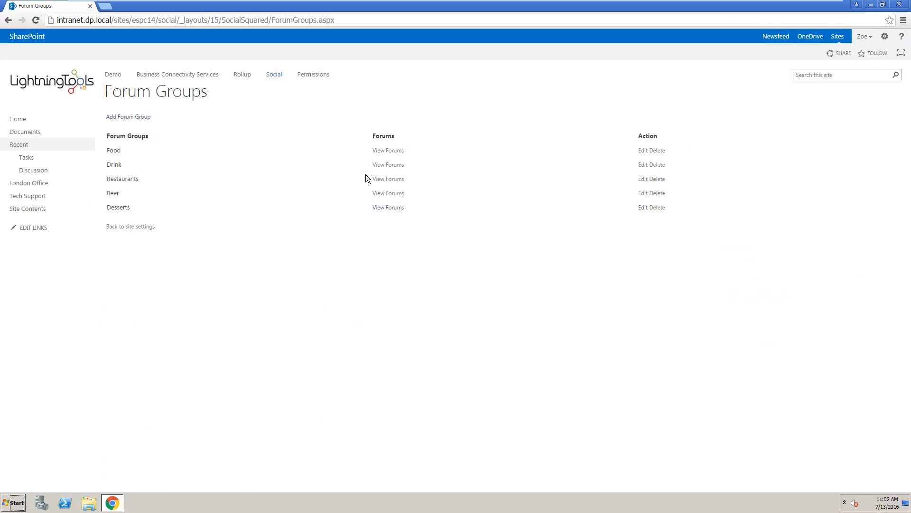
left_click(397, 165)
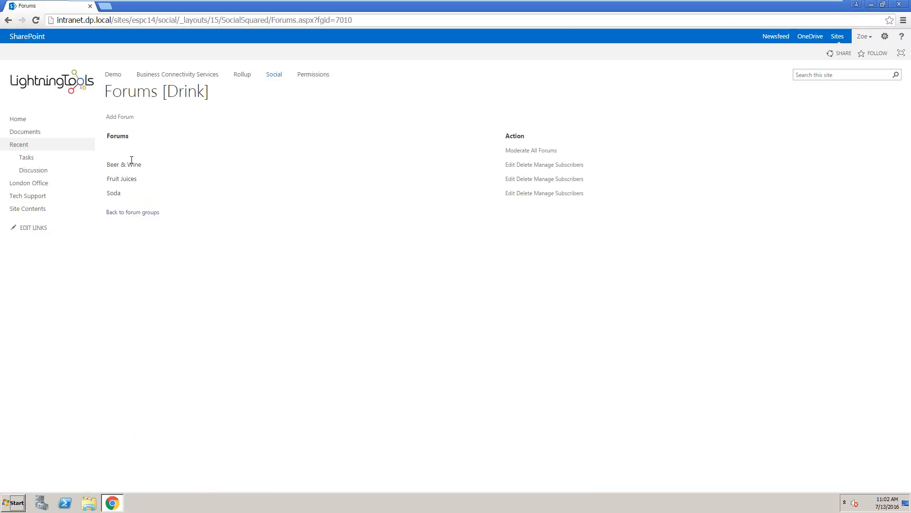
Add a forum named Cocktails to the Drink group with the description "Describe your favourite cocktails here"
left_click(124, 119)
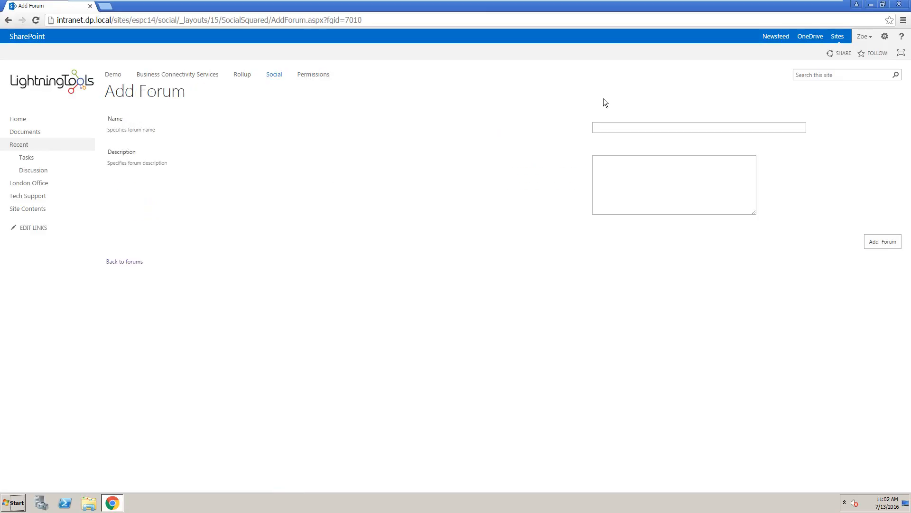
left_click(608, 127)
type("cocktails")
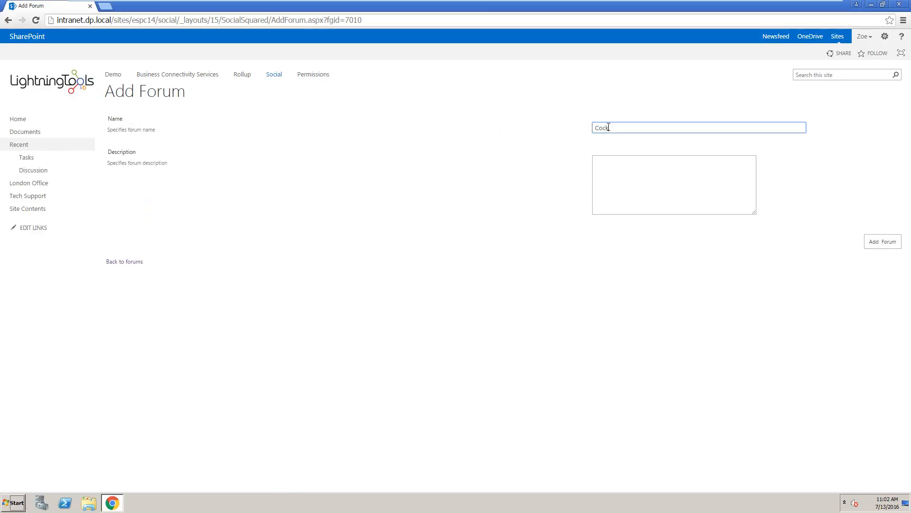
left_click(624, 164)
type("Descri")
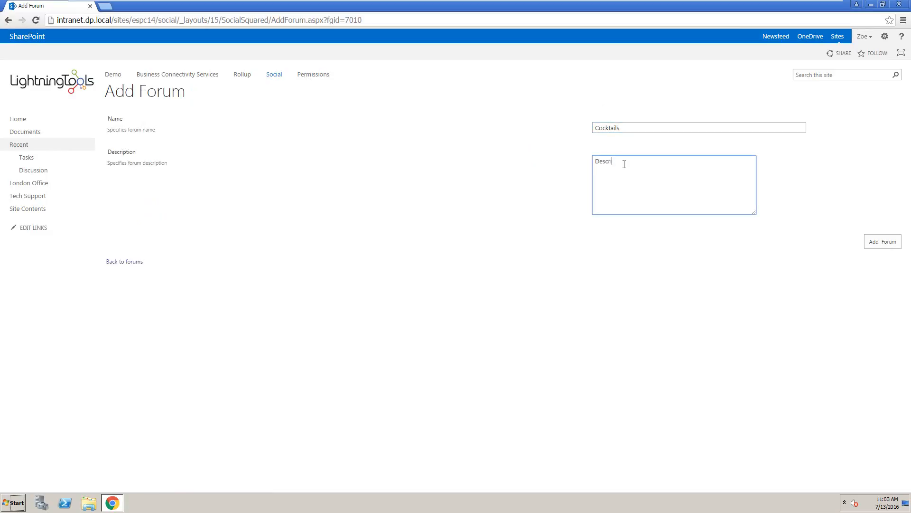
type("be your favourite cocktails here")
left_click(882, 241)
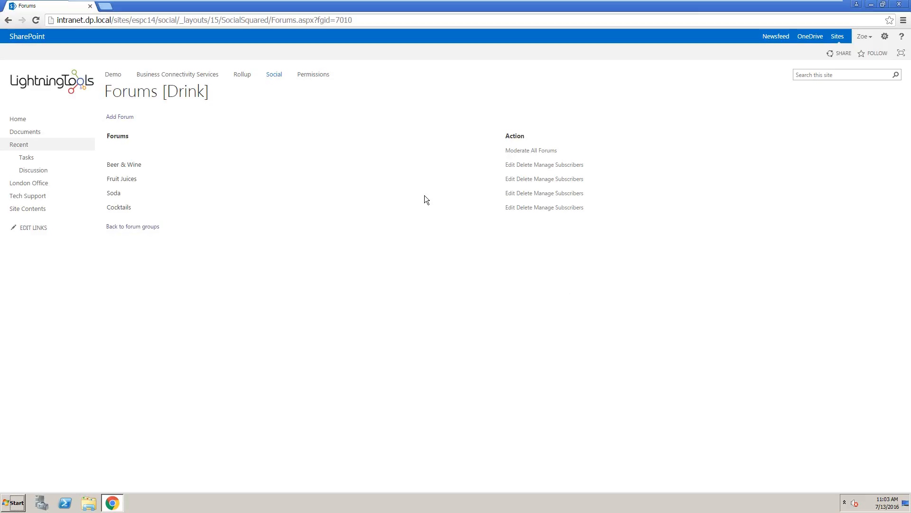
Edit the Cocktails forum: set its order to 1, allow voting with only up votes, and disallow attachments
left_click(510, 208)
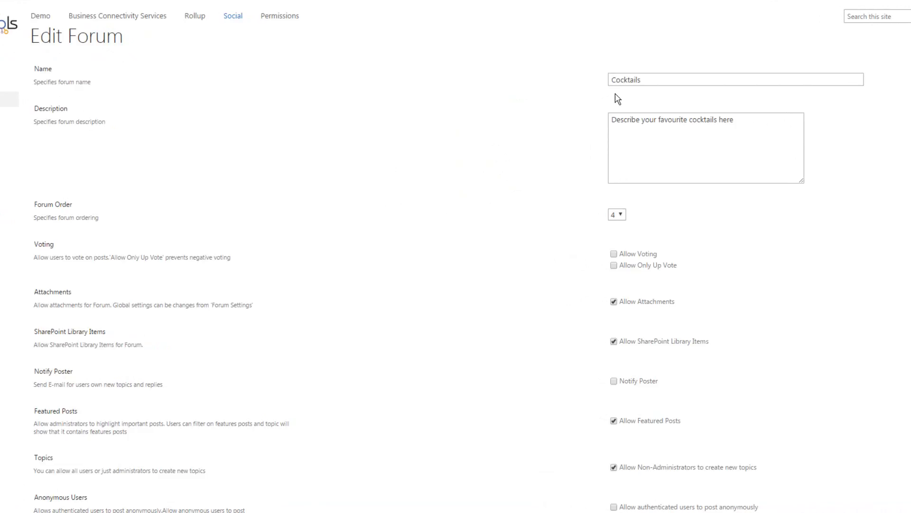
left_click(672, 133)
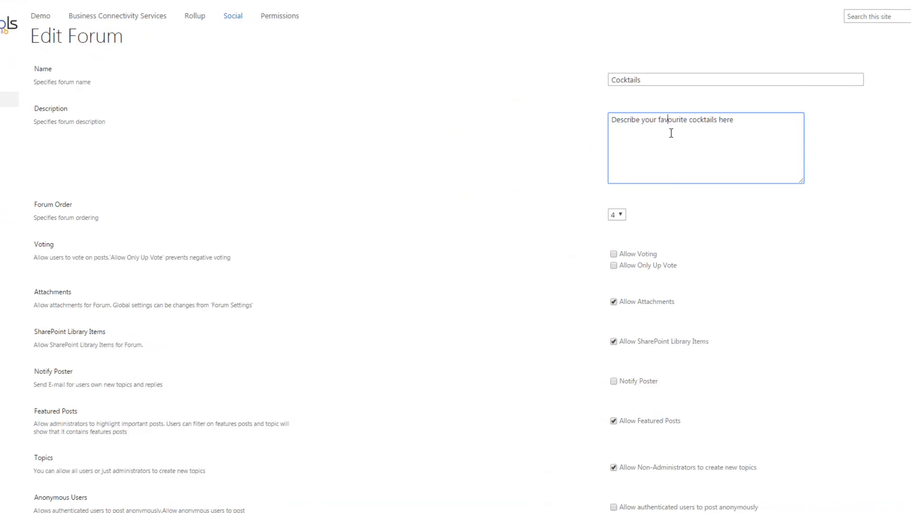
left_click(619, 215)
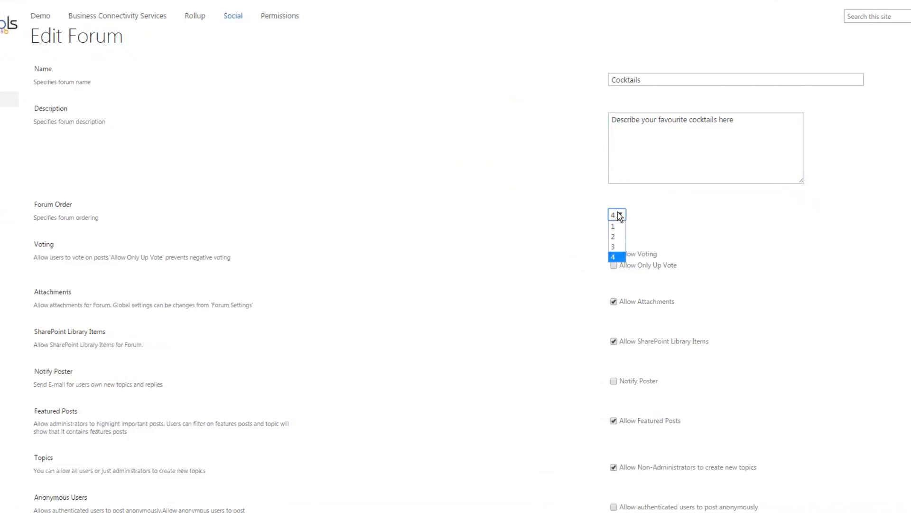
left_click(618, 228)
left_click(616, 255)
left_click(616, 266)
left_click(614, 301)
Try out the anonymous posting options for authenticated users and anonymous posters, switching each one off again
scroll(629, 403, "down", 1)
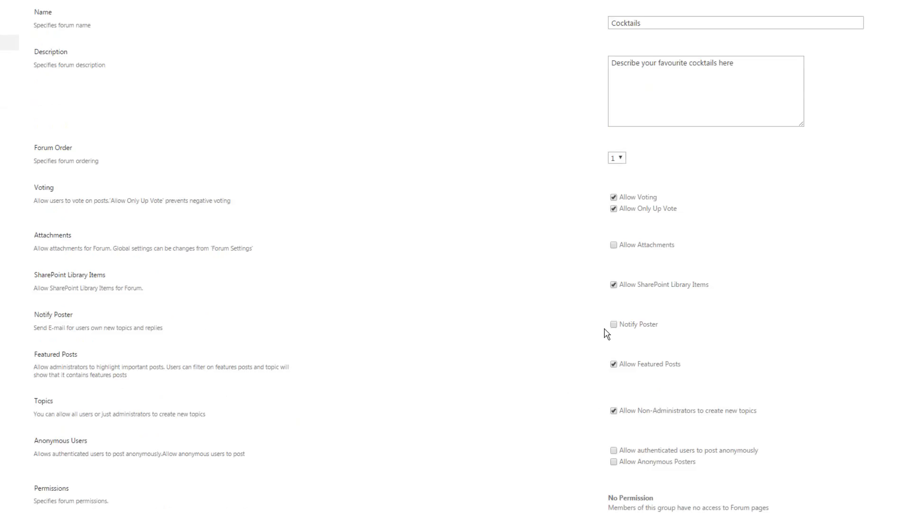
scroll(657, 403, "down", 1)
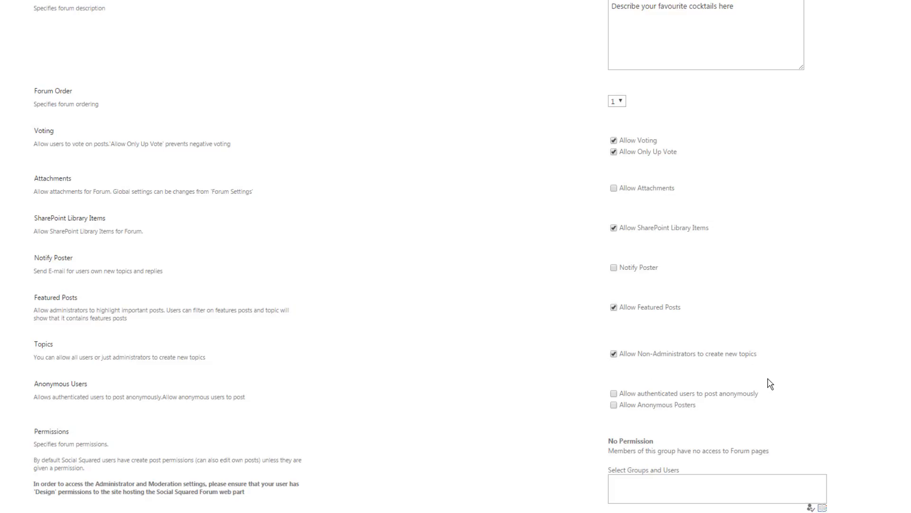
scroll(770, 383, "down", 3)
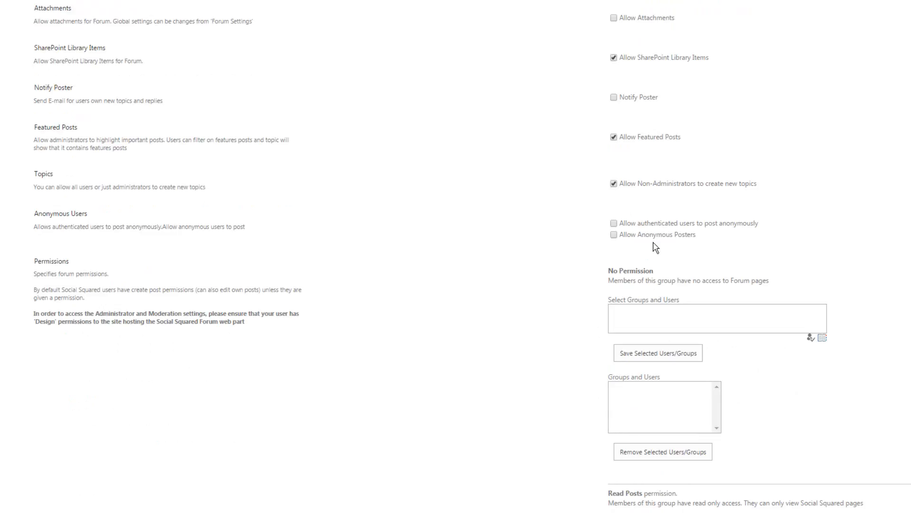
left_click(614, 224)
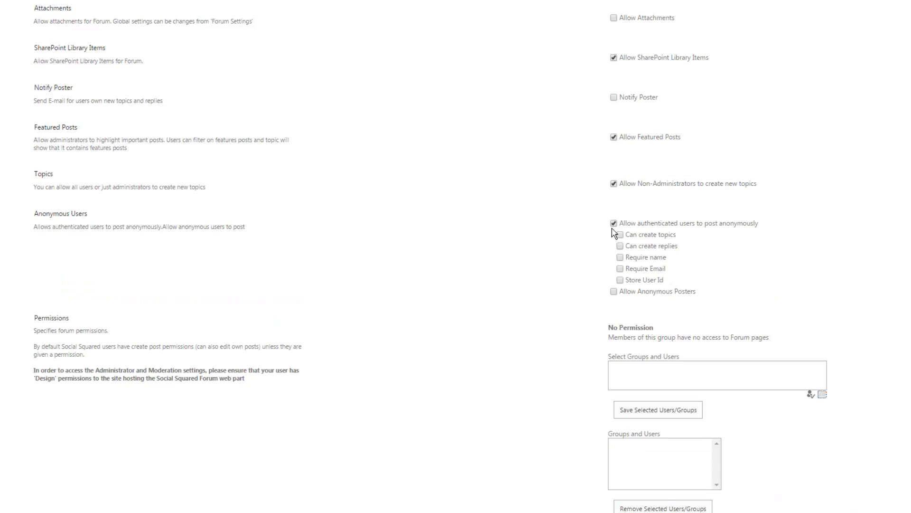
left_click(614, 224)
left_click(614, 234)
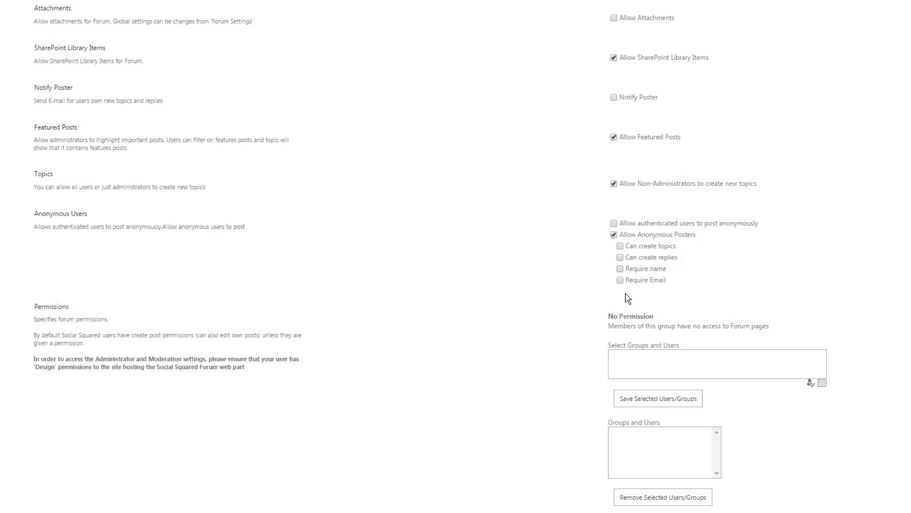
left_click(614, 234)
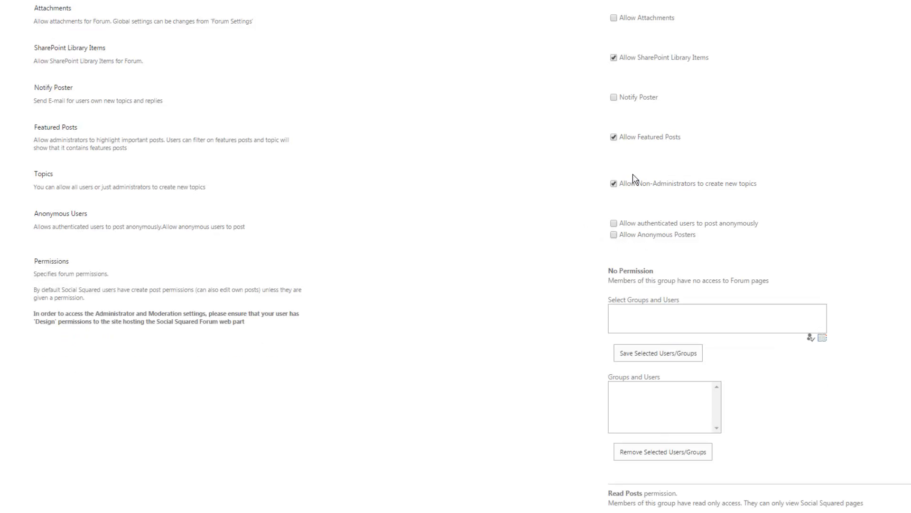
Review the forum's No Permission, Read Posts, Moderate Posts and Administrate Forums sections and save the forum settings
scroll(455, 256, "down", 5)
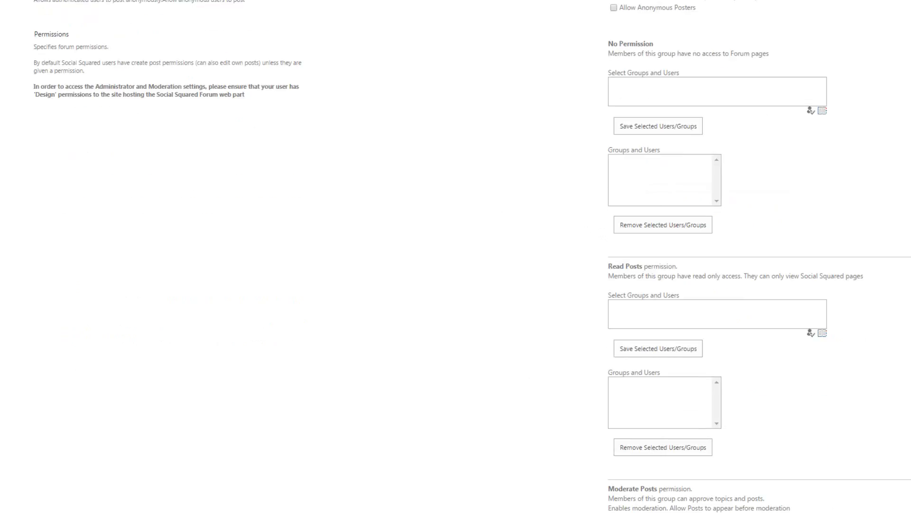
scroll(456, 257, "down", 2)
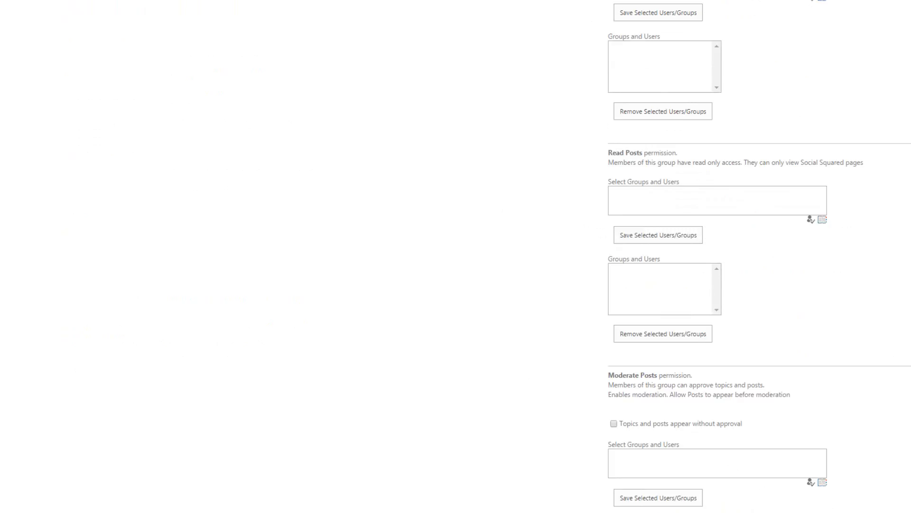
scroll(759, 256, "down", 5)
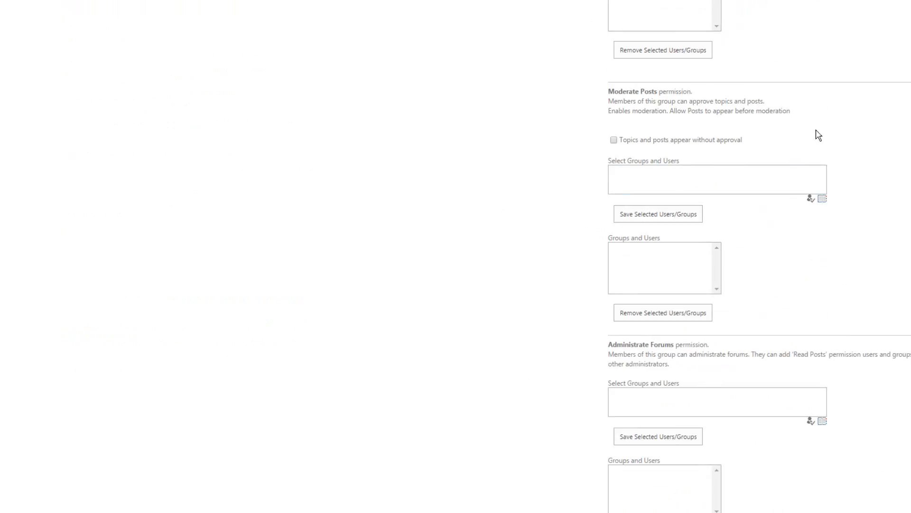
scroll(849, 187, "down", 3)
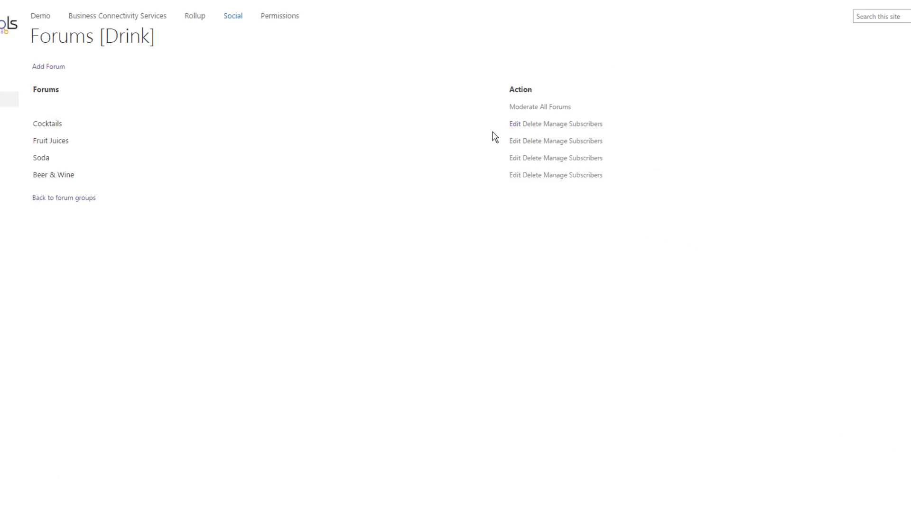
Open subscriber management for the Cocktails forum, enter the first subscriber's account name and resolve it
left_click(573, 127)
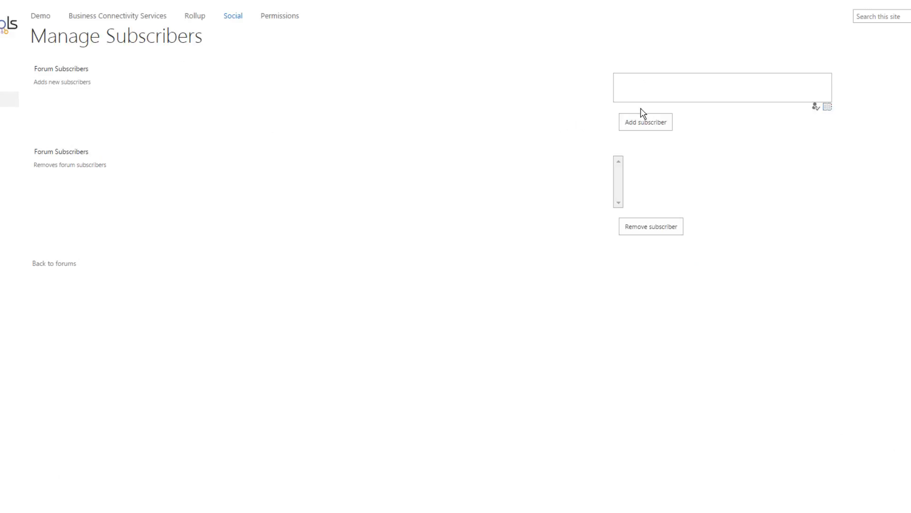
left_click(664, 89)
type("dp\\brett")
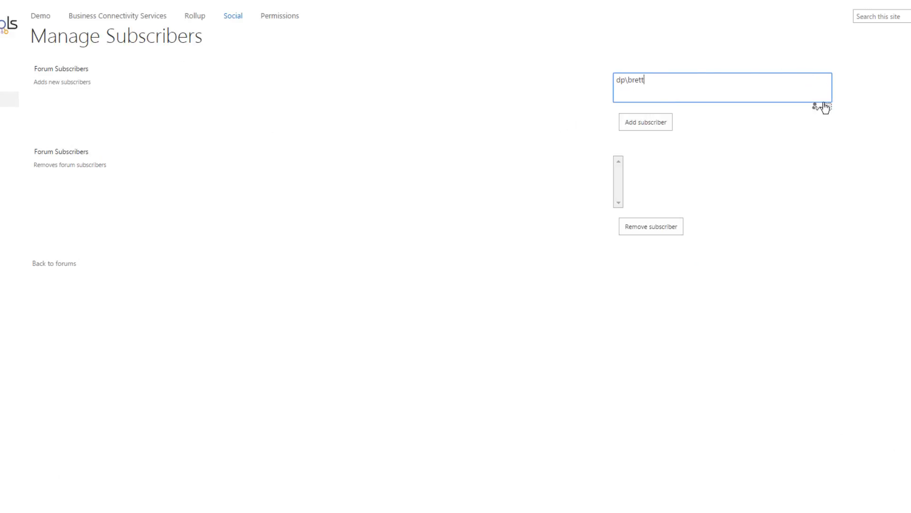
left_click(816, 107)
Try to resolve a second user's account name as a new subscriber, and clear that entry
left_click(688, 86)
type("dp\\sandy")
left_click(816, 107)
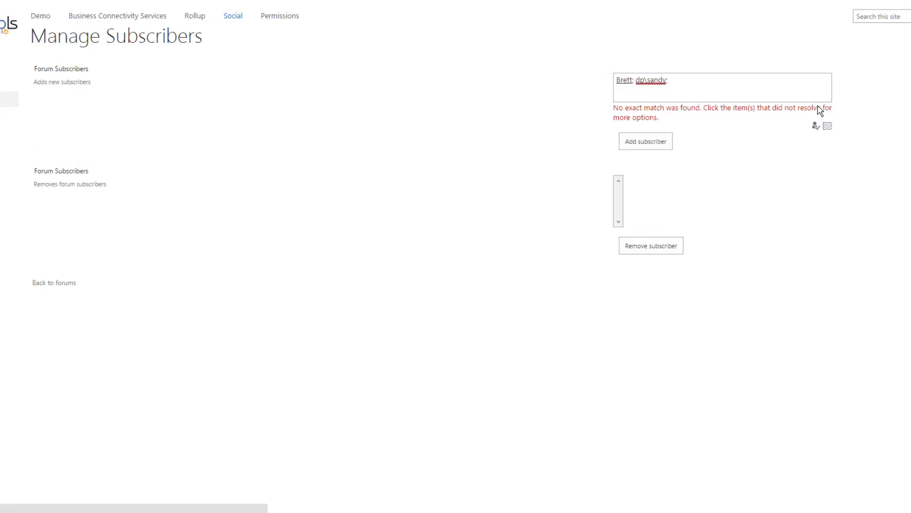
left_click(677, 79)
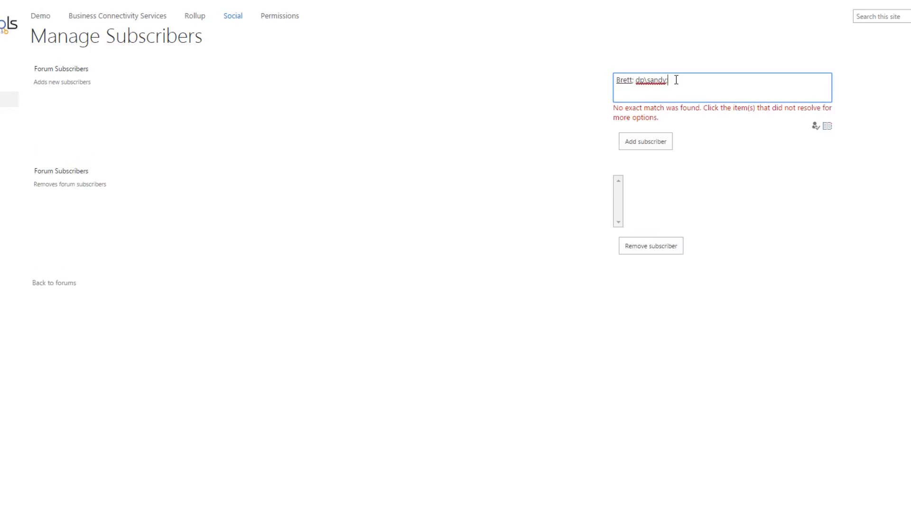
key("BackSpace")
Add the resolved user as a subscriber of the Cocktails forum and return to the Social site's home page
left_click(652, 140)
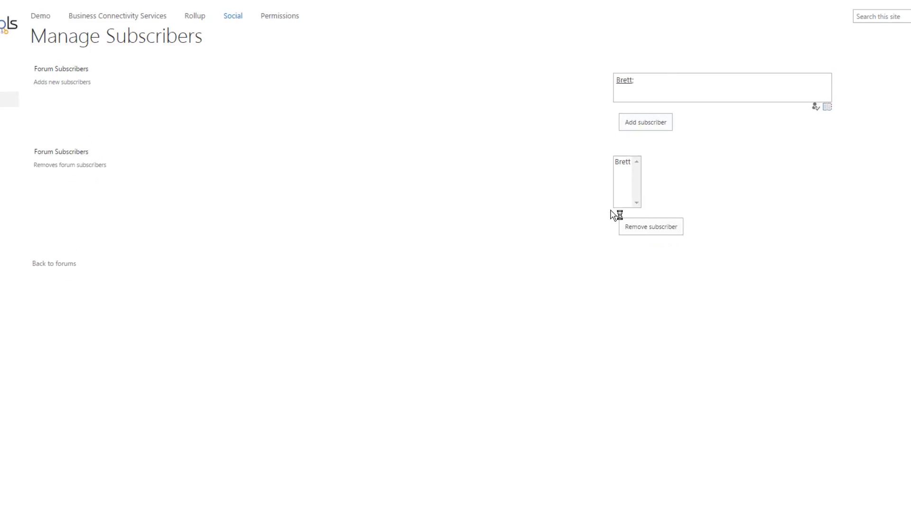
left_click(71, 265)
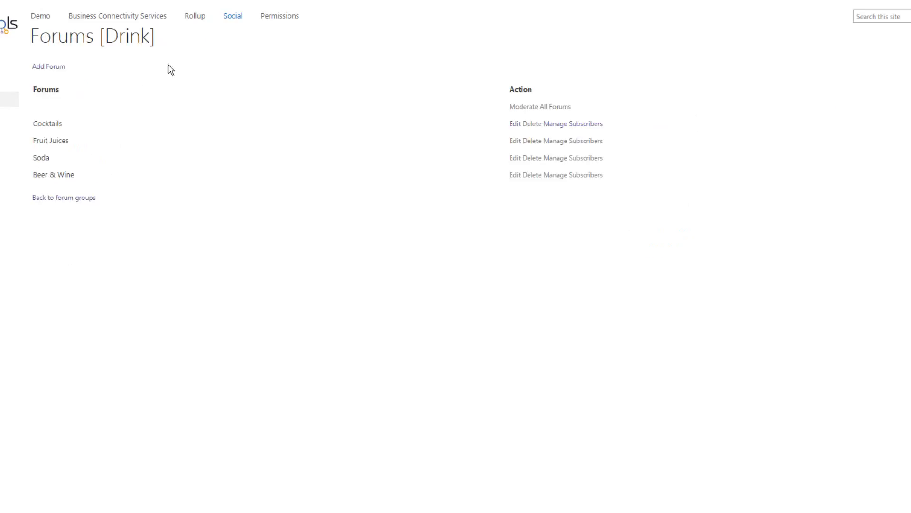
left_click(236, 16)
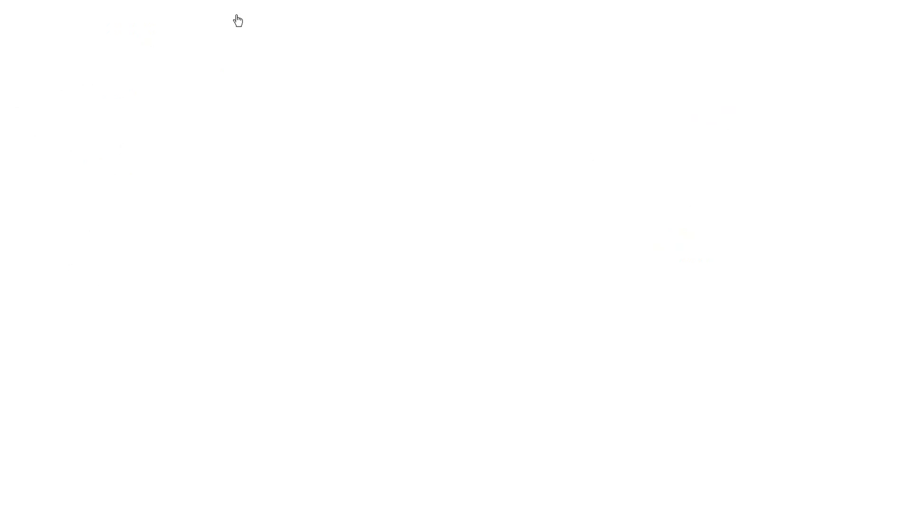